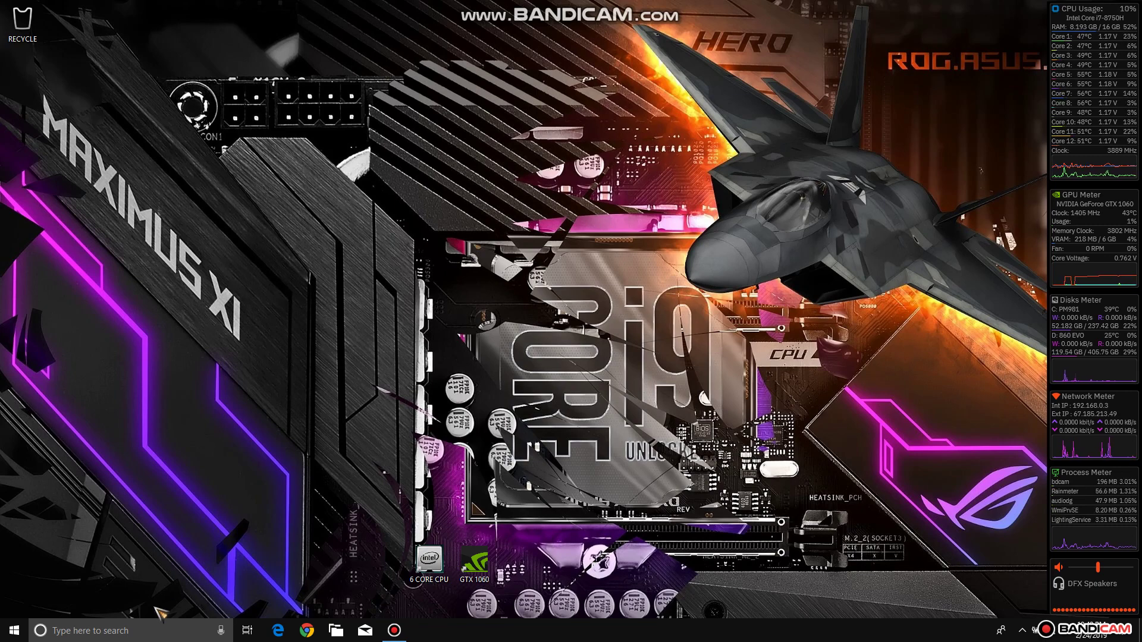
- Search Windows for 'prim' and launch PrimoCache from the best match
{"action": "left_click", "coordinate": [116, 631]}
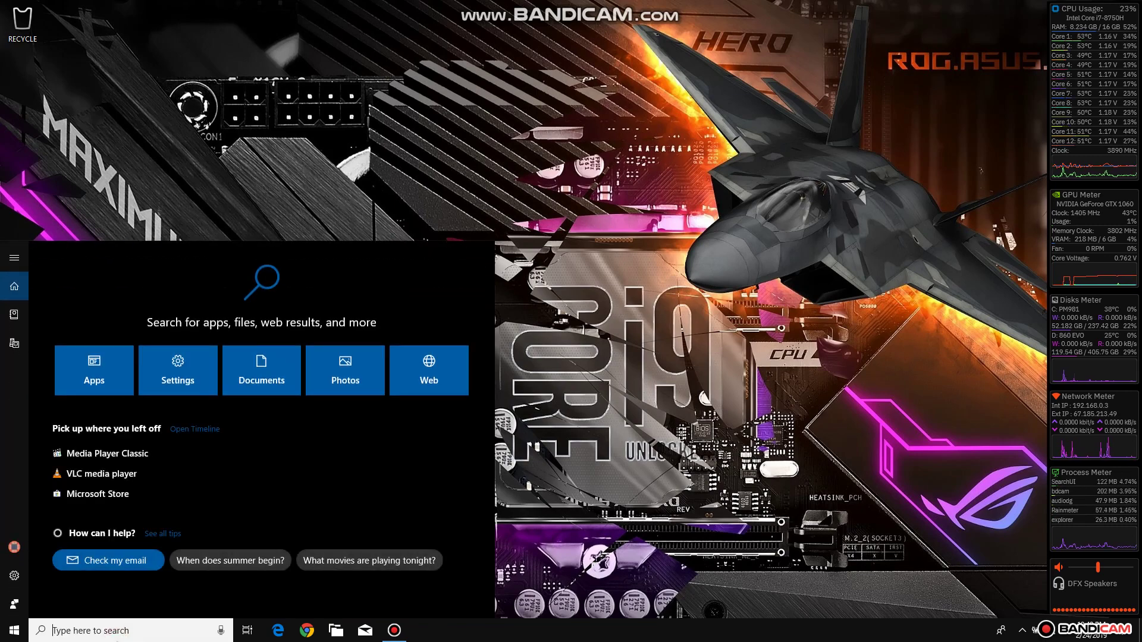
{"action": "type", "text": "pri"}
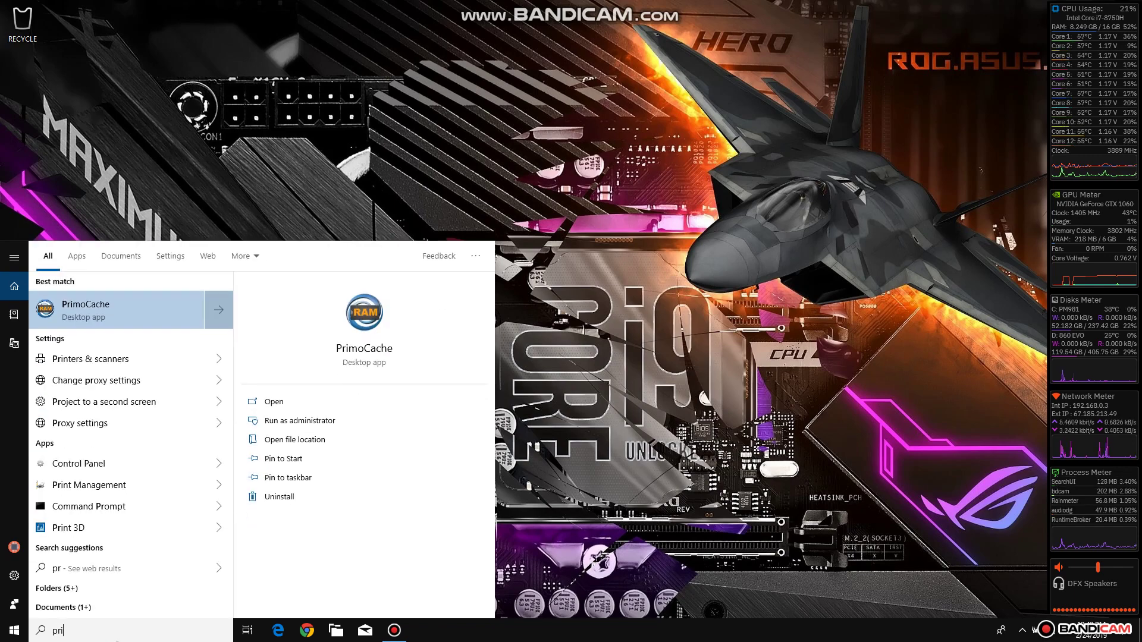
{"action": "type", "text": "m"}
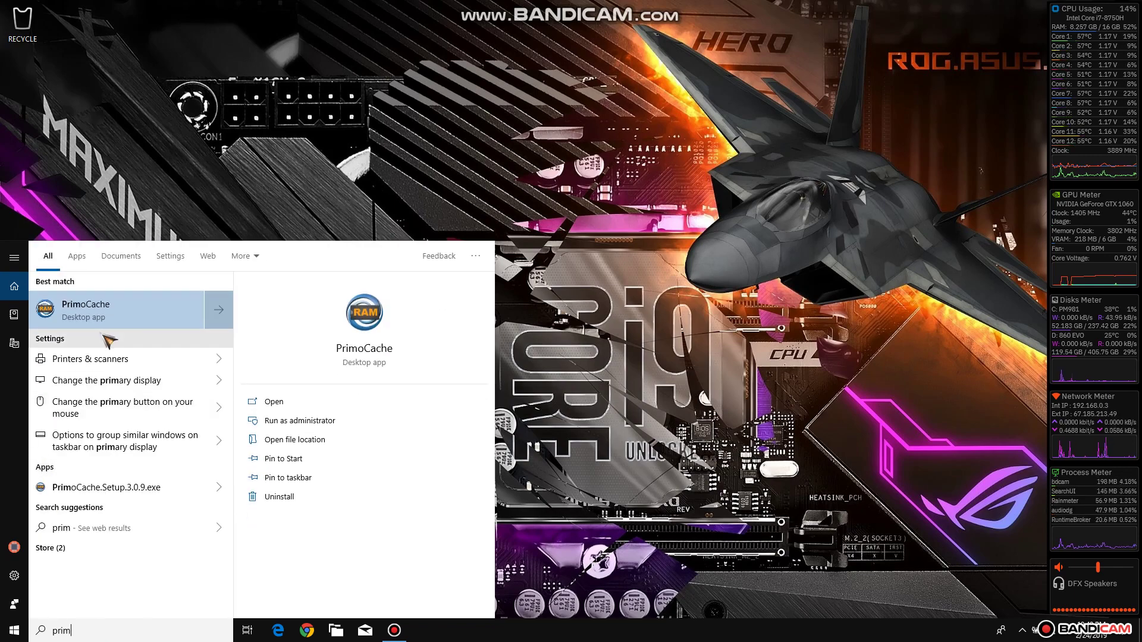
{"action": "left_click", "coordinate": [129, 317]}
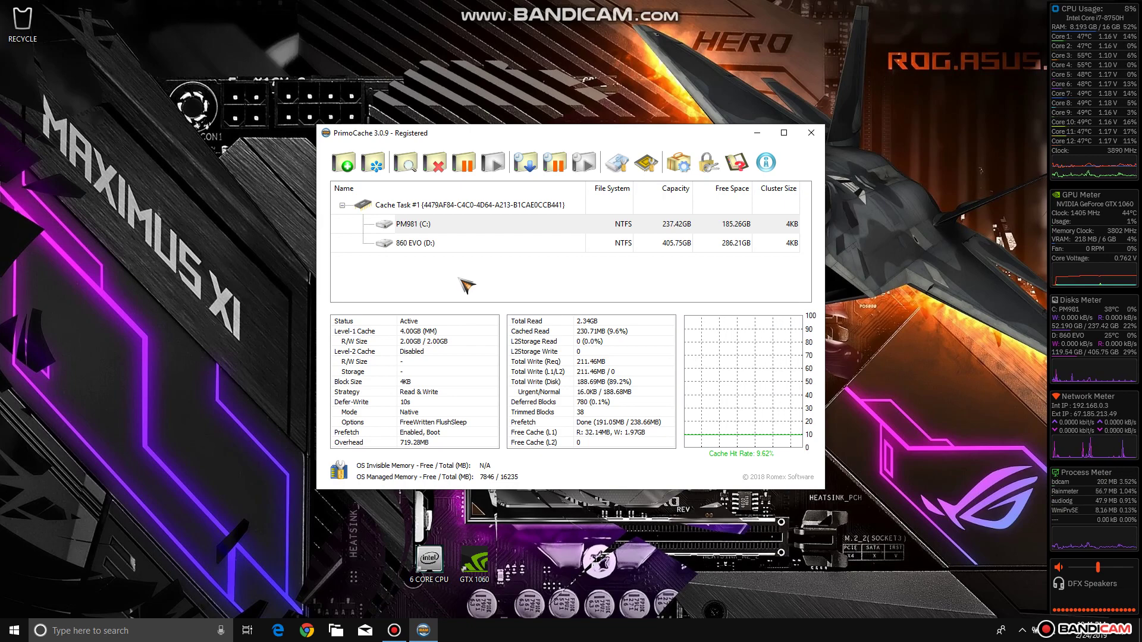
- Review the 4096 MB Level-1 cache's advanced options and confirm the even read/write split
{"action": "left_click", "coordinate": [405, 162]}
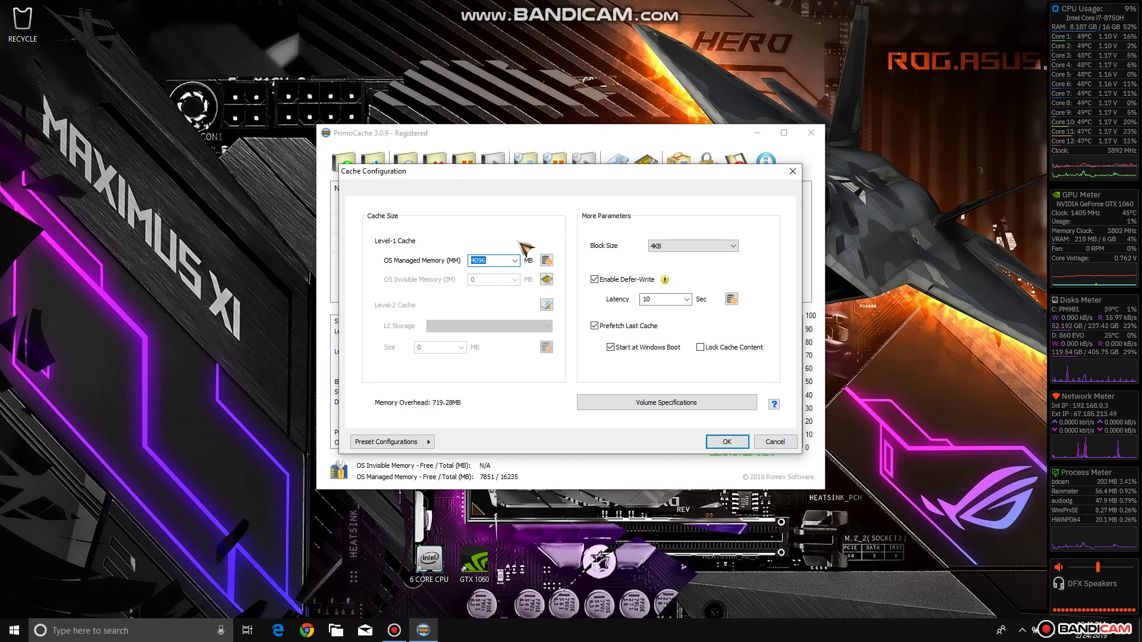
{"action": "left_click", "coordinate": [546, 260]}
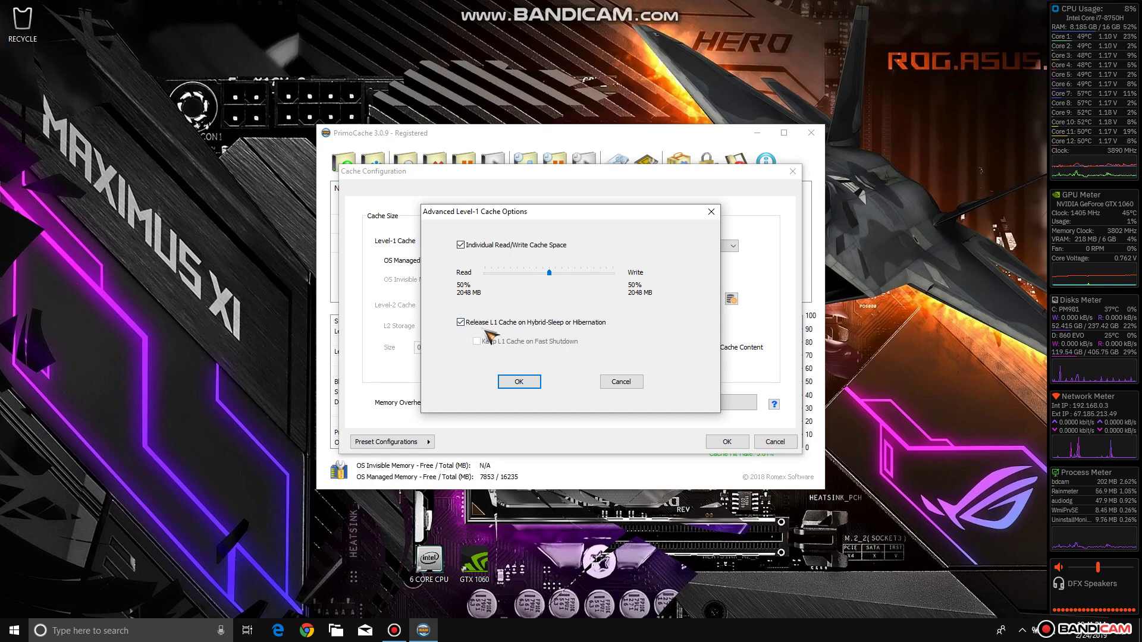
{"action": "left_click", "coordinate": [526, 383]}
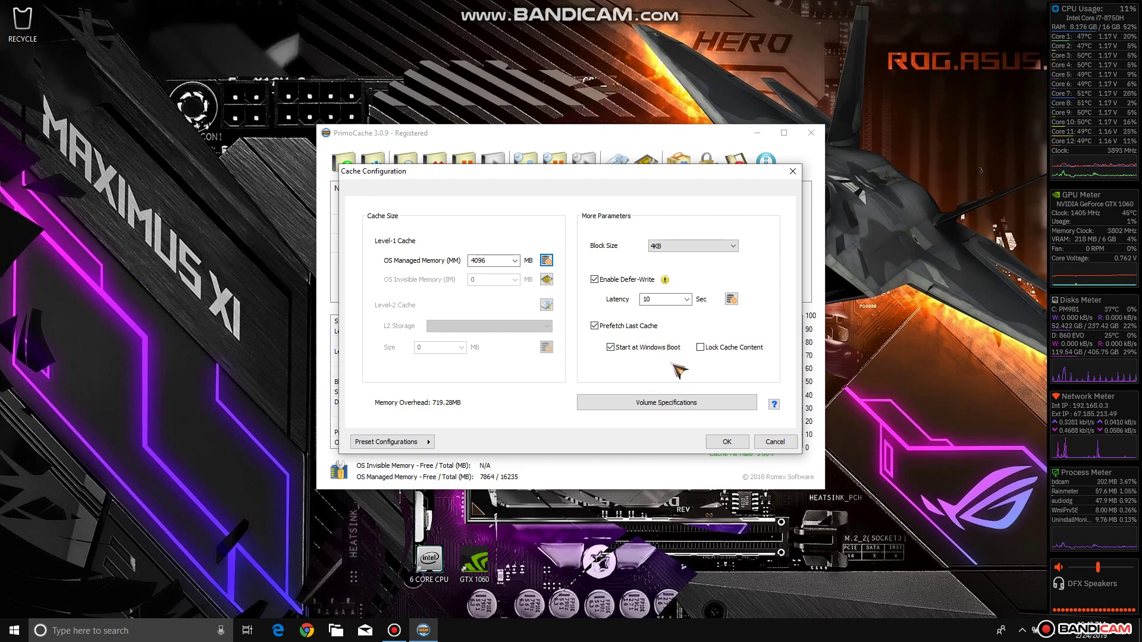
- Keep Native write mode in the defer-write options and apply the 4096 MB cache configuration
{"action": "left_click", "coordinate": [731, 301]}
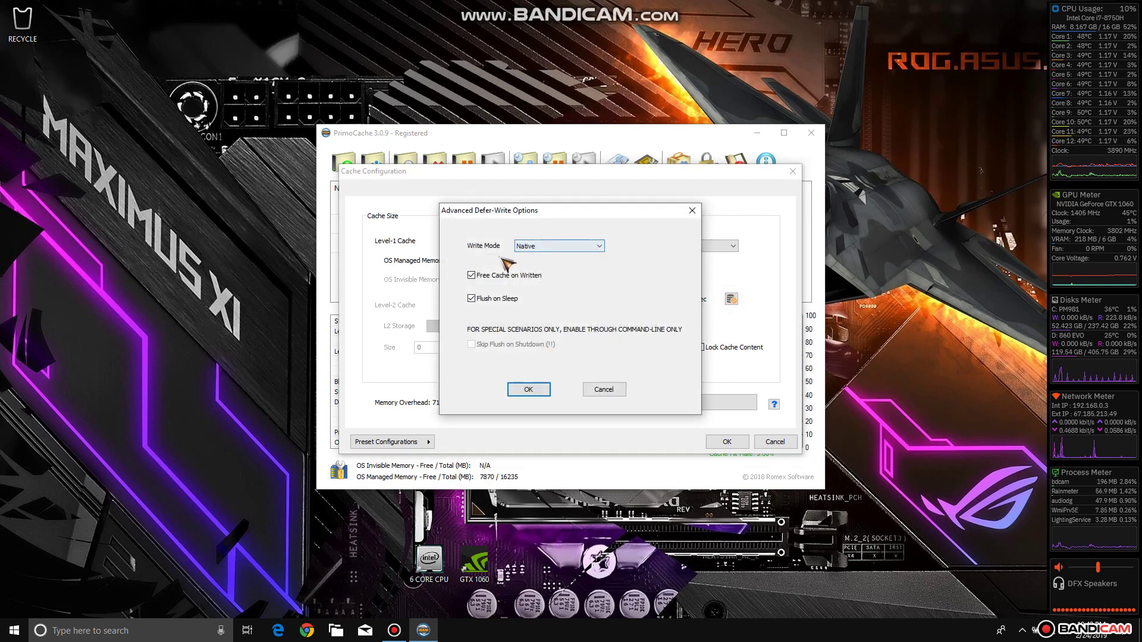
{"action": "mouse_move", "coordinate": [558, 246]}
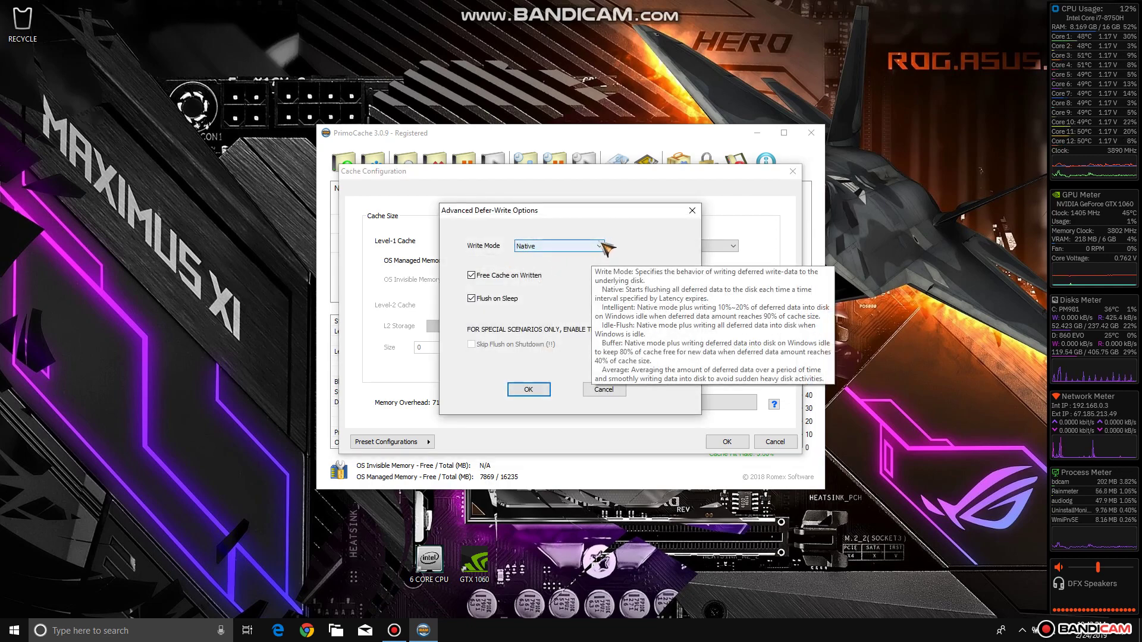
{"action": "left_click", "coordinate": [600, 247]}
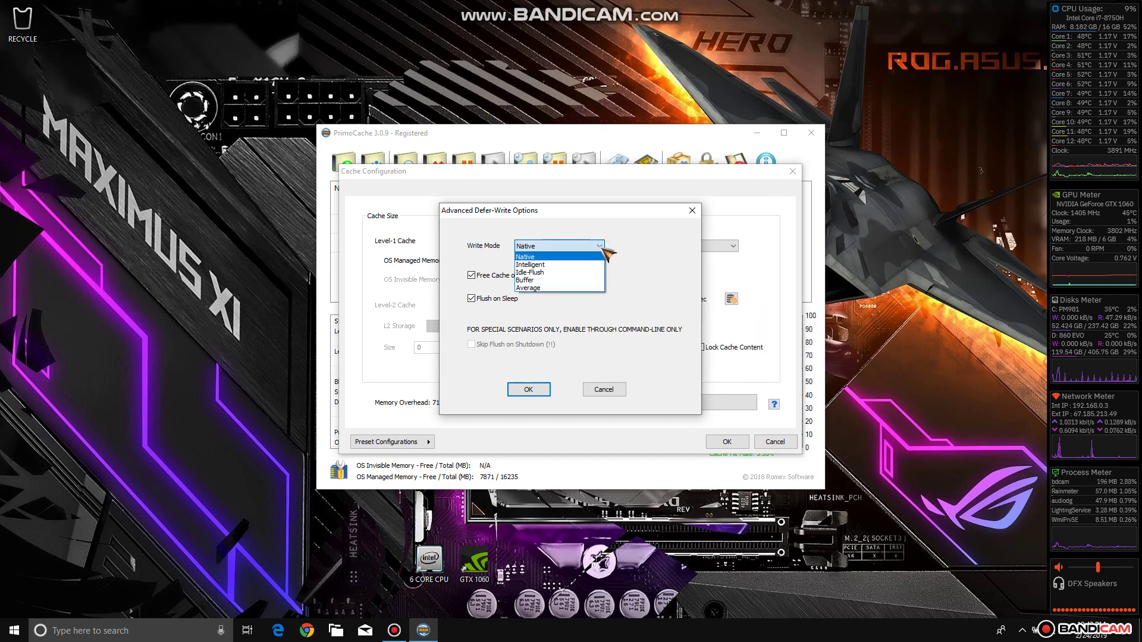
{"action": "left_click", "coordinate": [603, 250]}
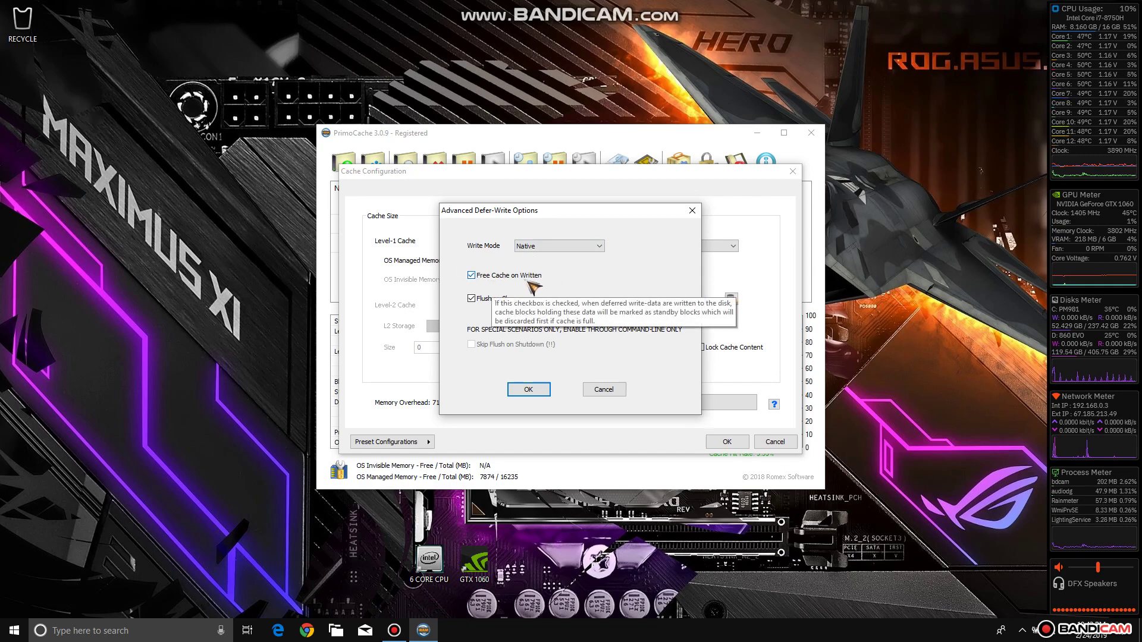
{"action": "left_click", "coordinate": [536, 390]}
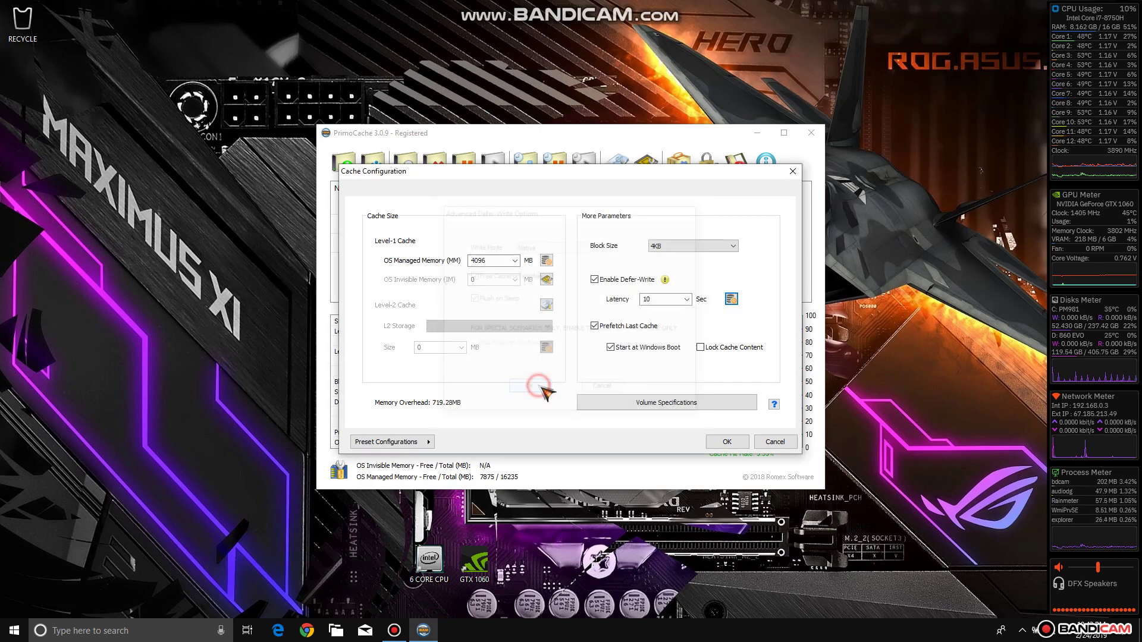
{"action": "left_click", "coordinate": [727, 441]}
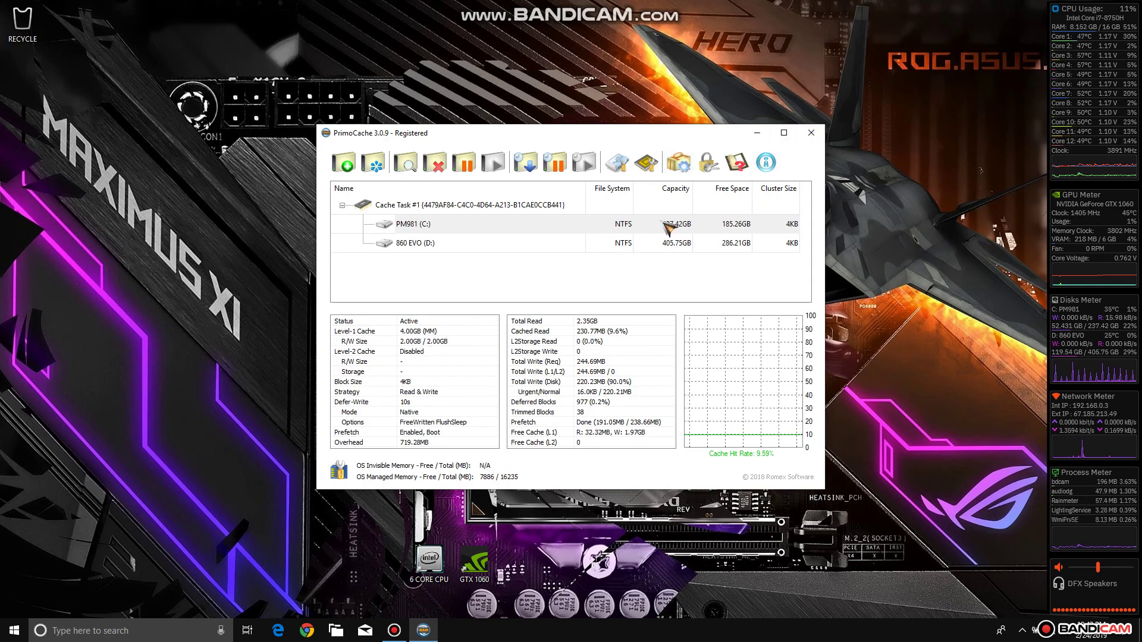
- Close PrimoCache and start CrystalDiskMark from the Start menu with its drive list showing
{"action": "left_click", "coordinate": [811, 133]}
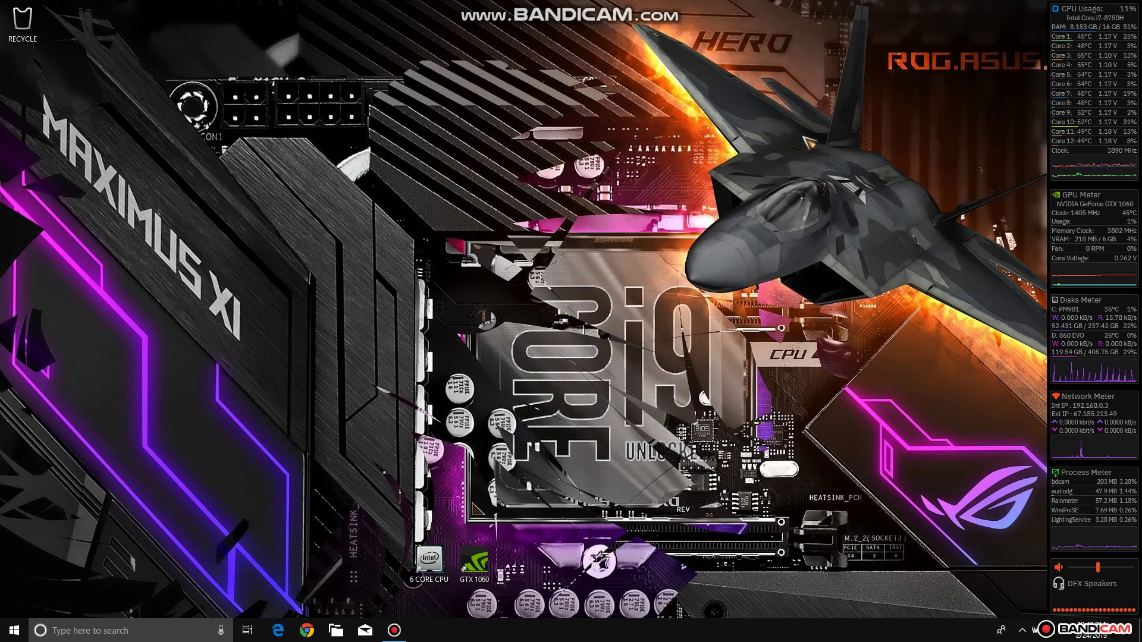
{"action": "left_click", "coordinate": [13, 630]}
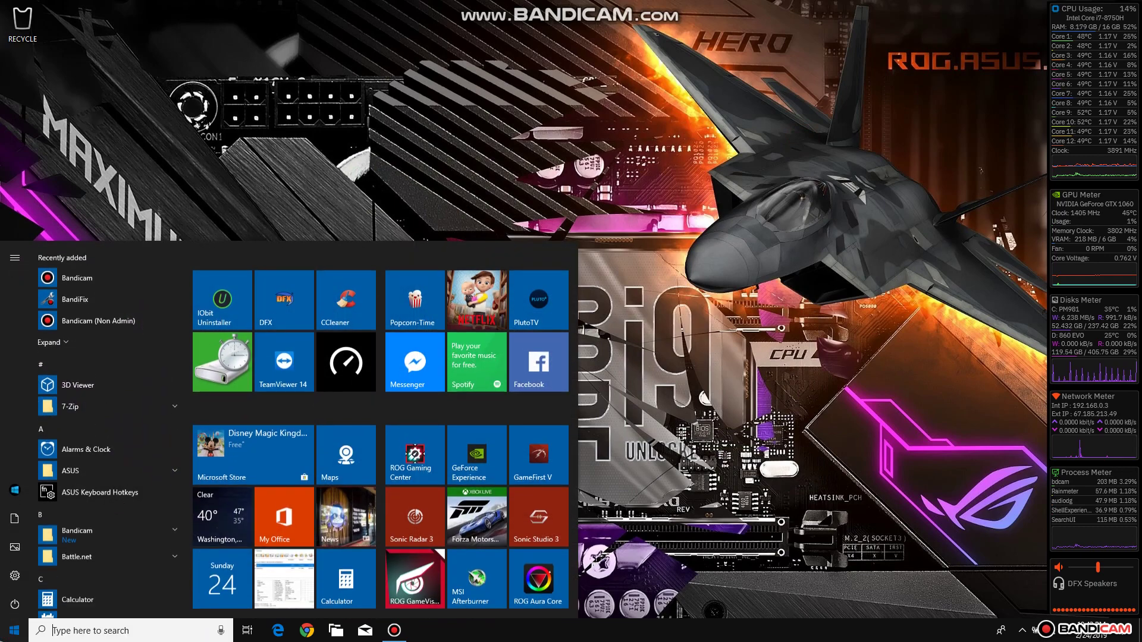
{"action": "left_click", "coordinate": [232, 376]}
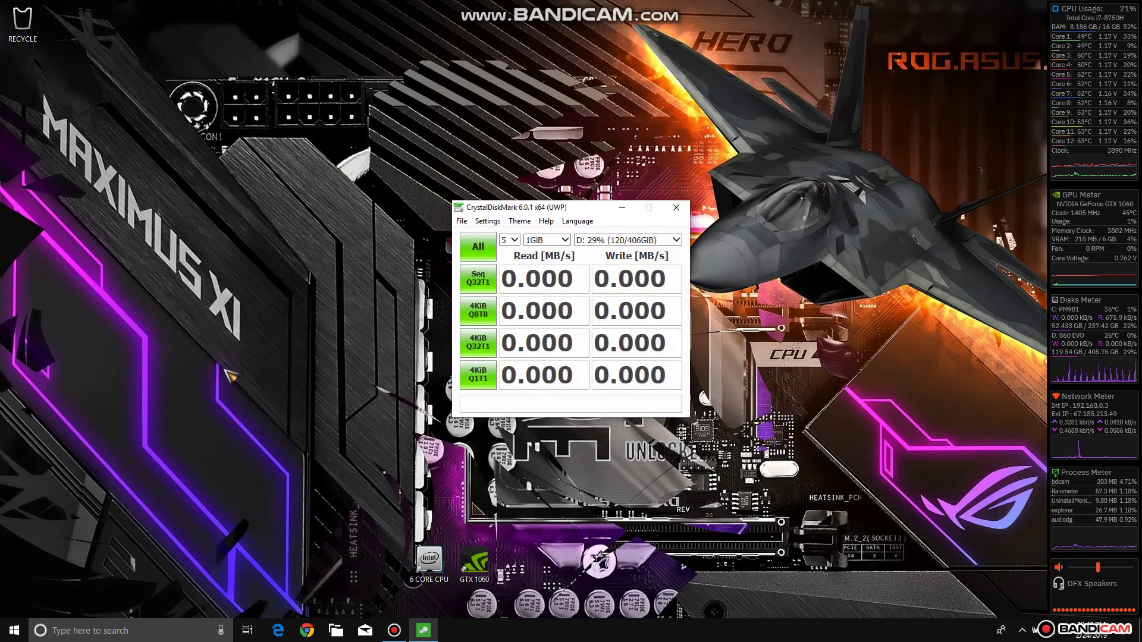
{"action": "left_click", "coordinate": [670, 244]}
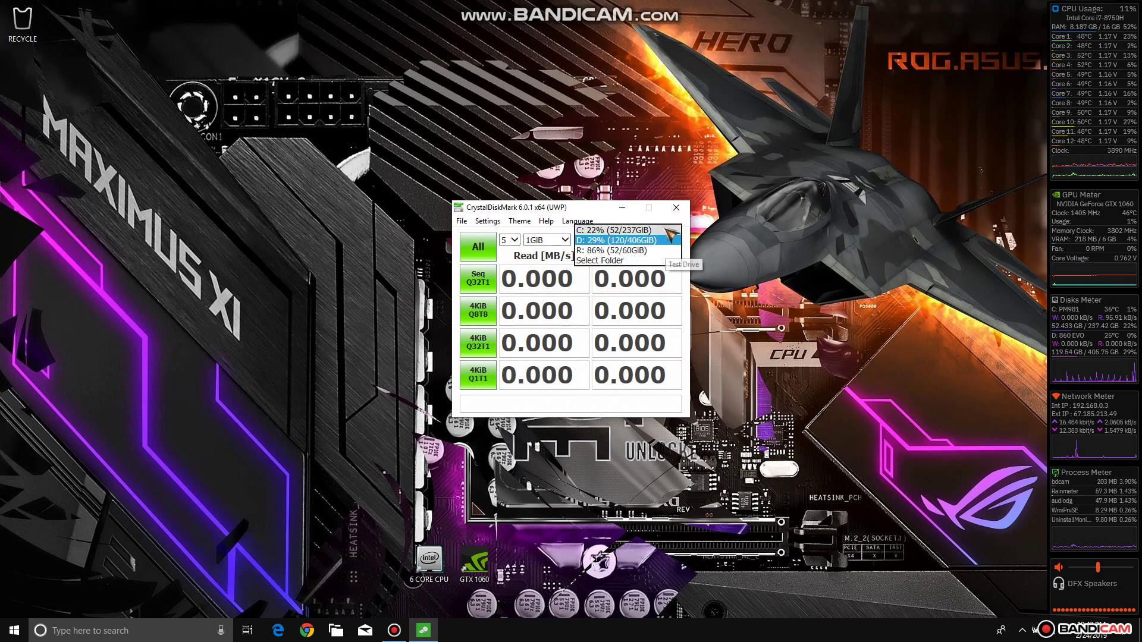
- Run Seq Q32T1 on drive C:, scoring 9052.2 MB/s read and 8764.9 MB/s write
{"action": "left_click", "coordinate": [656, 230]}
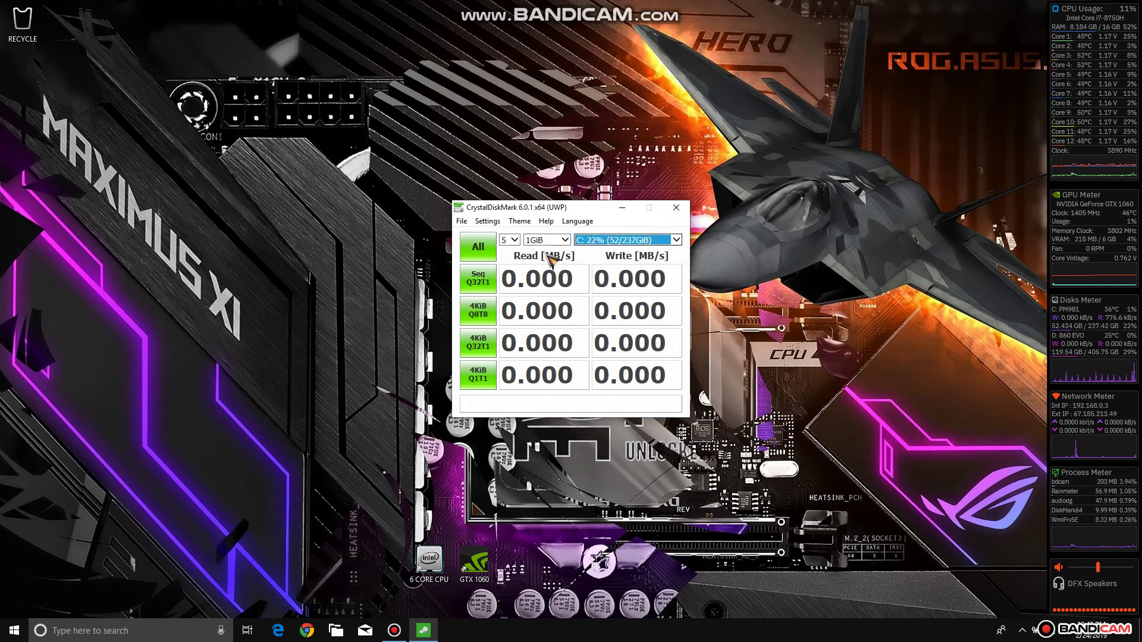
{"action": "left_click", "coordinate": [485, 278]}
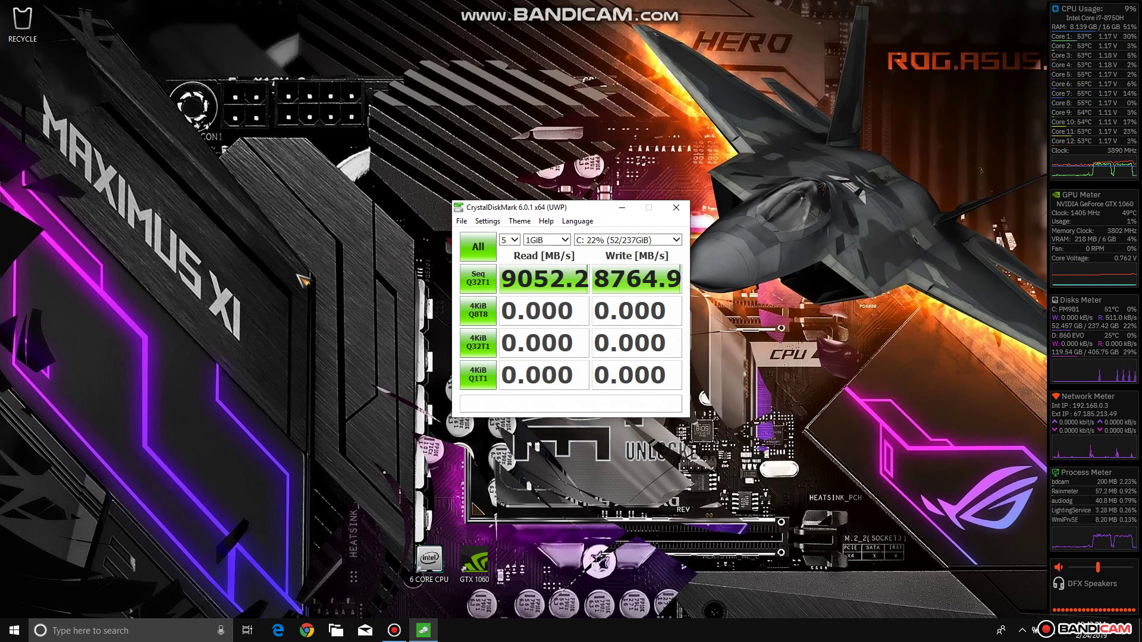
- Dismiss the ROG Gaming Center and MSI Afterburner pop-ups so CrystalDiskMark is visible again
{"action": "key", "text": "XF86Launch1"}
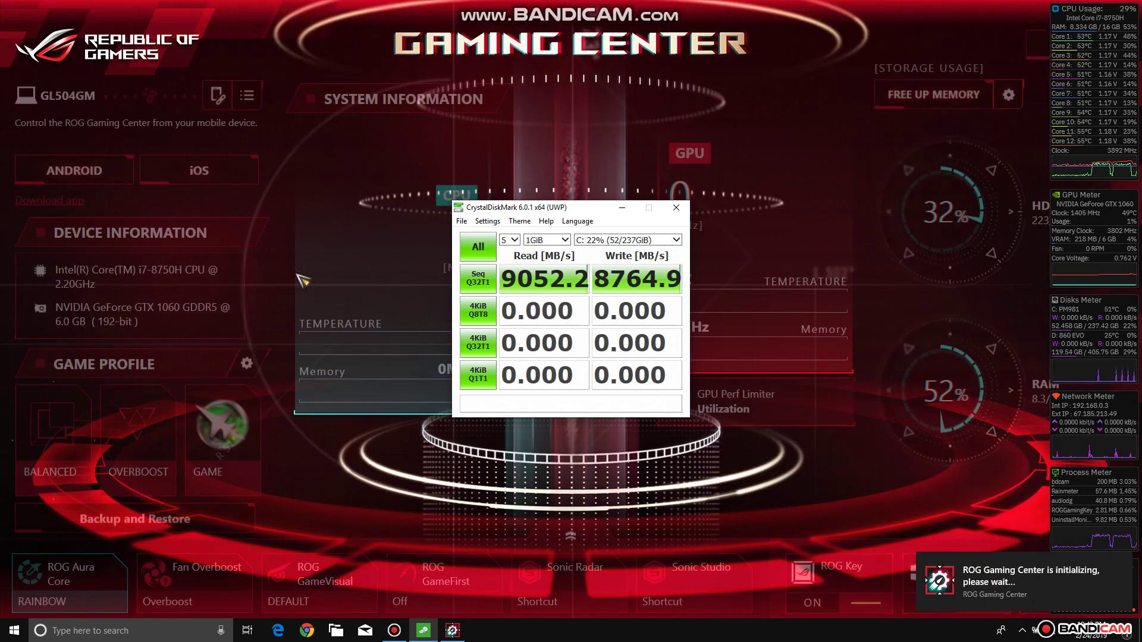
{"action": "left_click", "coordinate": [220, 479]}
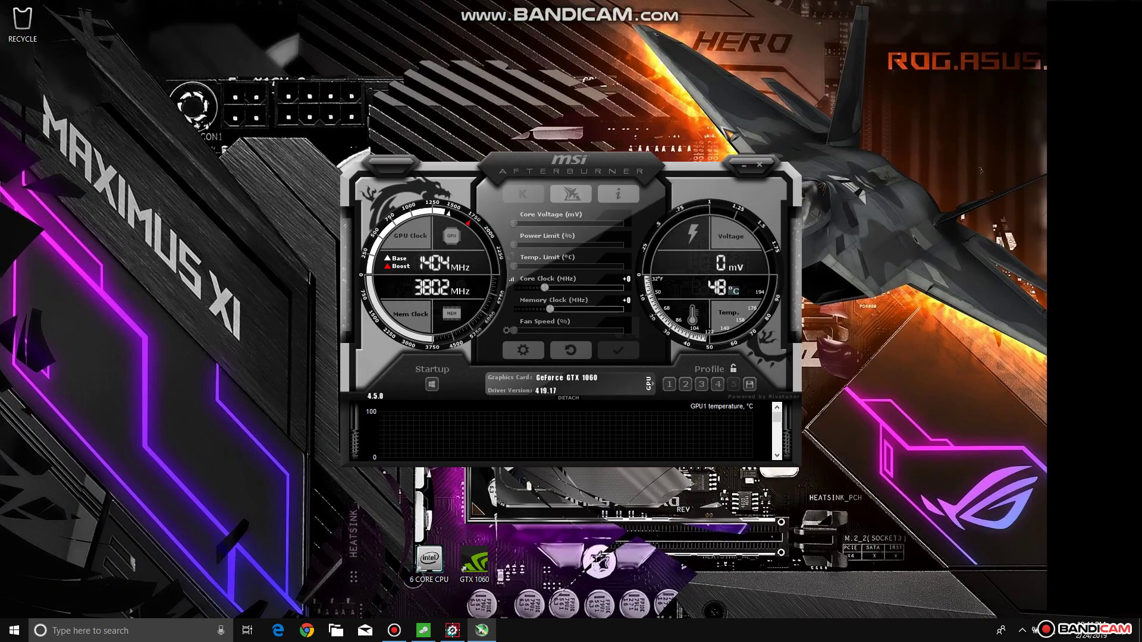
{"action": "left_click", "coordinate": [761, 166]}
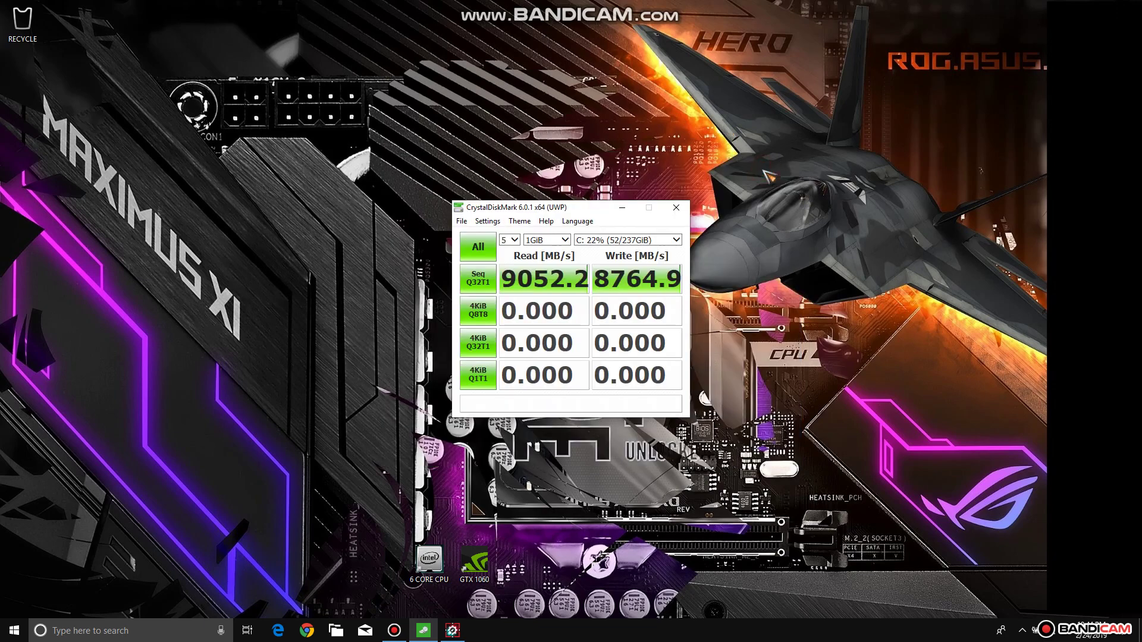
- Rerun Seq Q32T1 on C:, reaching 11149 MB/s read and 10104 MB/s write
{"action": "left_click", "coordinate": [483, 282]}
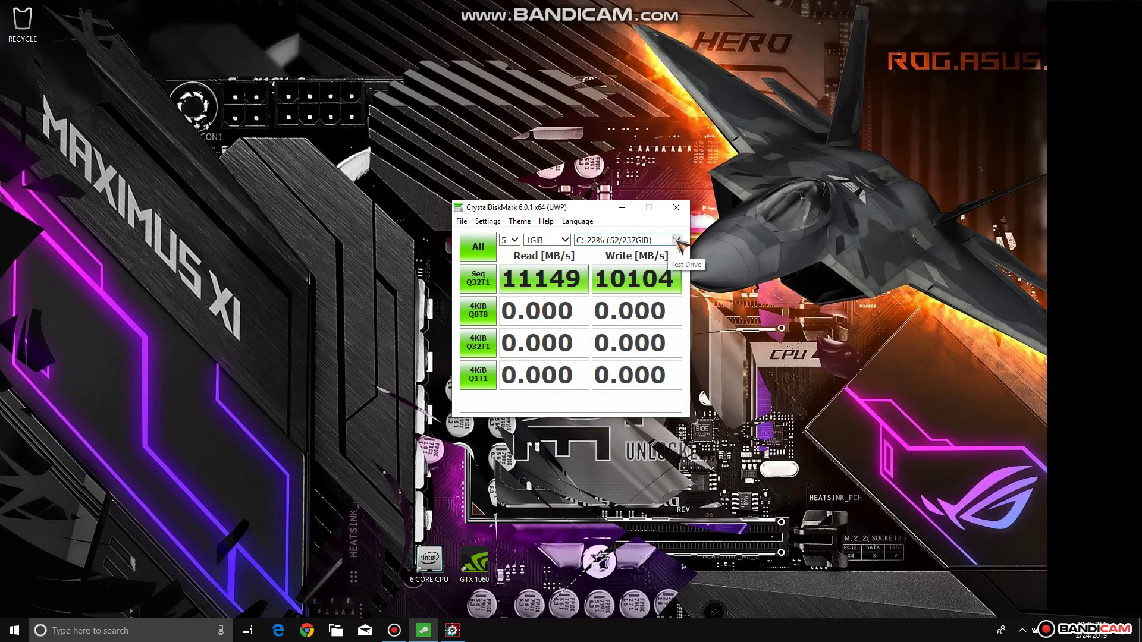
- Run Seq Q32T1 on D: (11460 MB/s read, 10351 MB/s write), then close CrystalDiskMark
{"action": "left_click", "coordinate": [677, 243]}
{"action": "left_click", "coordinate": [649, 257]}
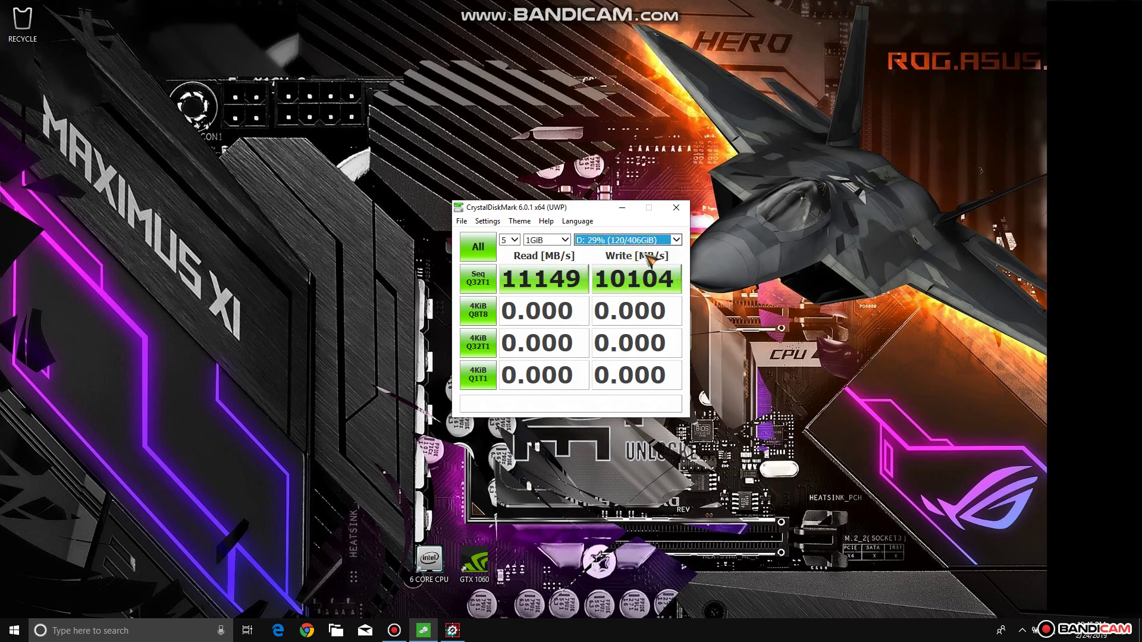
{"action": "left_click", "coordinate": [478, 282]}
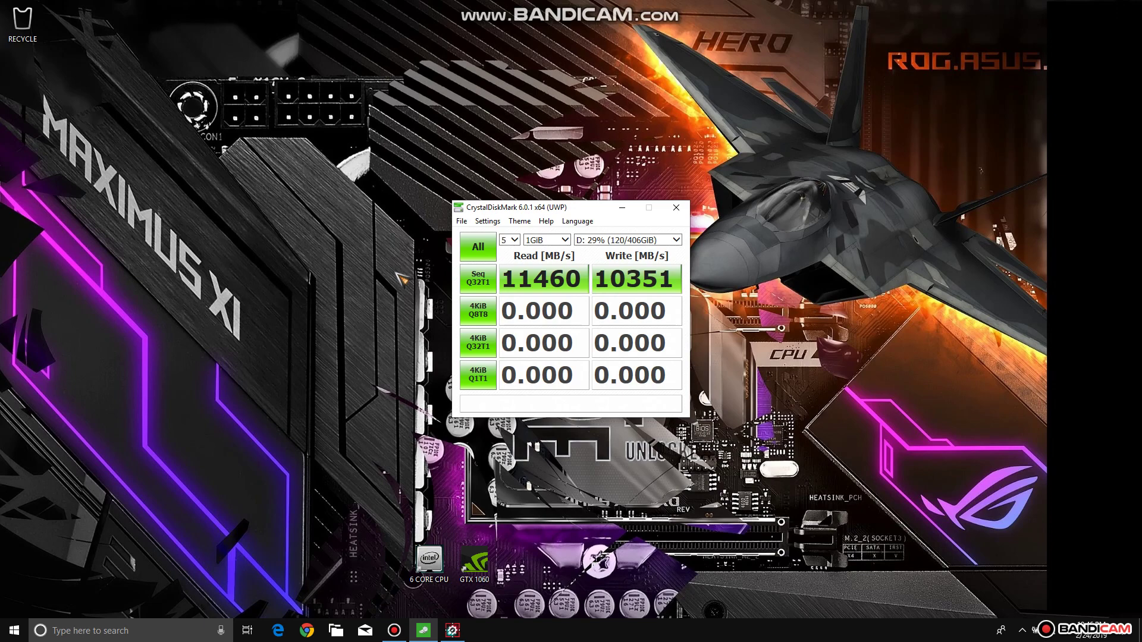
{"action": "left_click", "coordinate": [684, 208]}
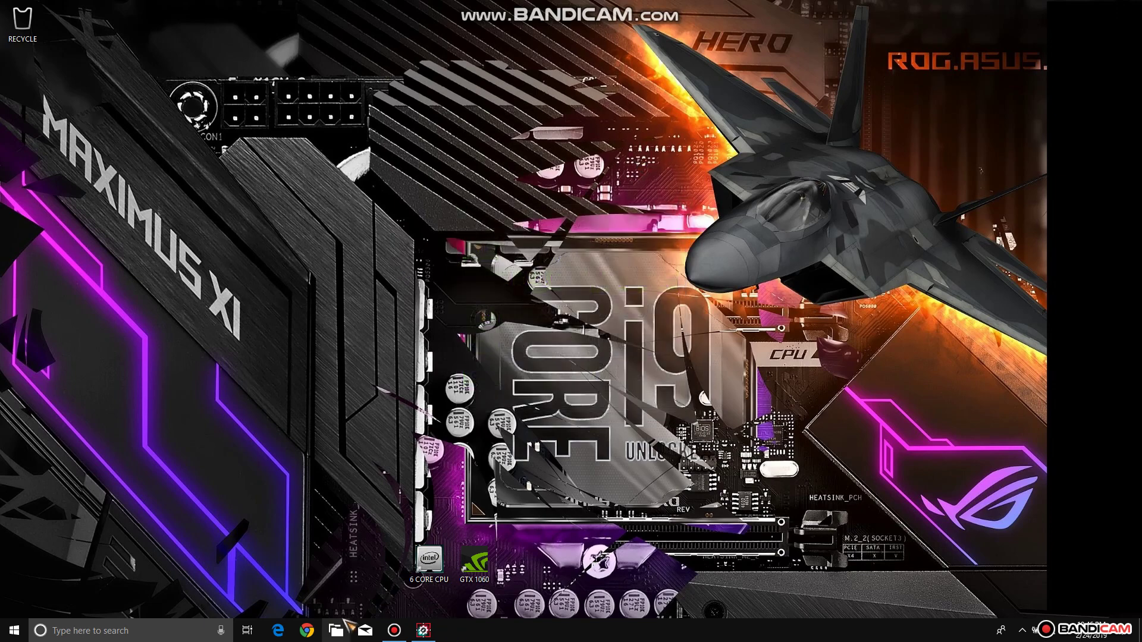
- Open Documents in File Explorer and bring up the Windows 10 1809 image's context menu
{"action": "left_click", "coordinate": [338, 631]}
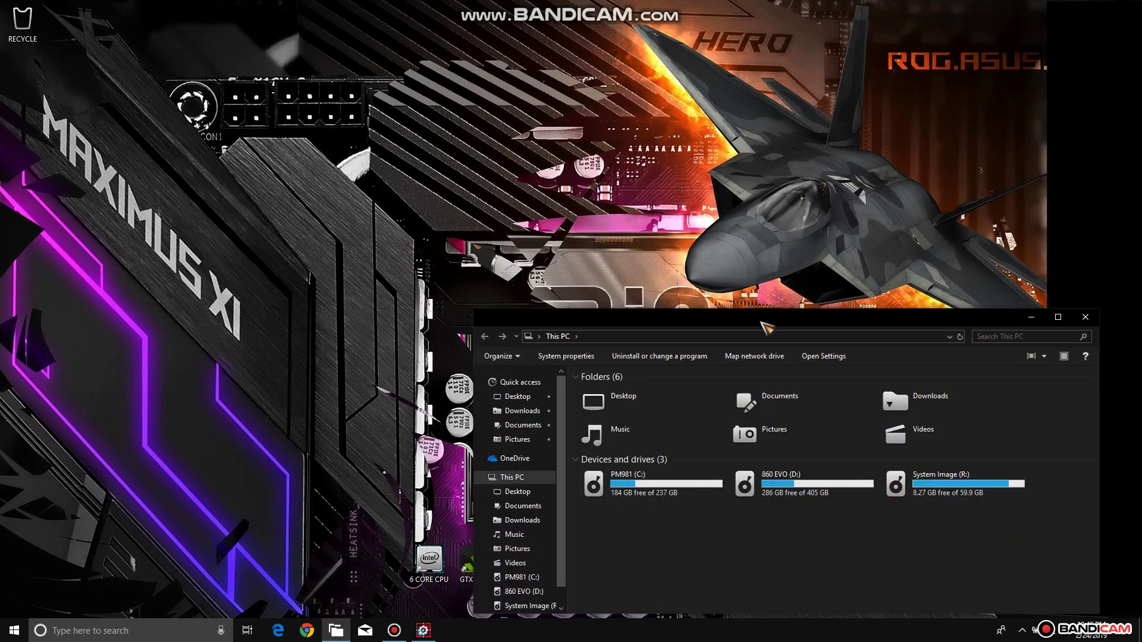
{"action": "left_click", "coordinate": [798, 418]}
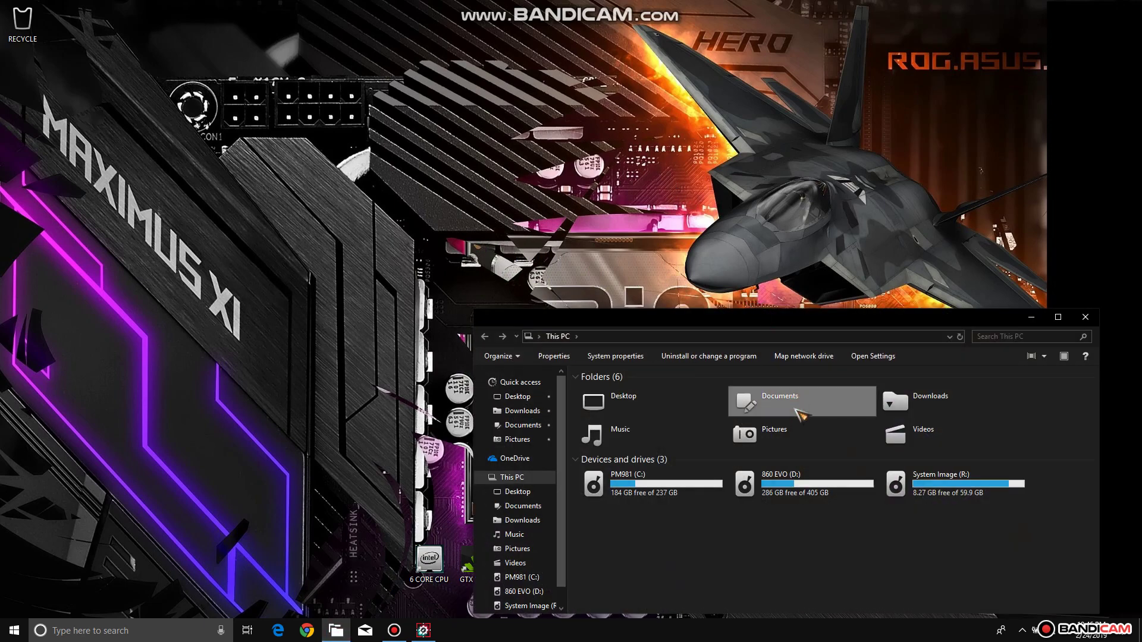
{"action": "double_click", "coordinate": [797, 416]}
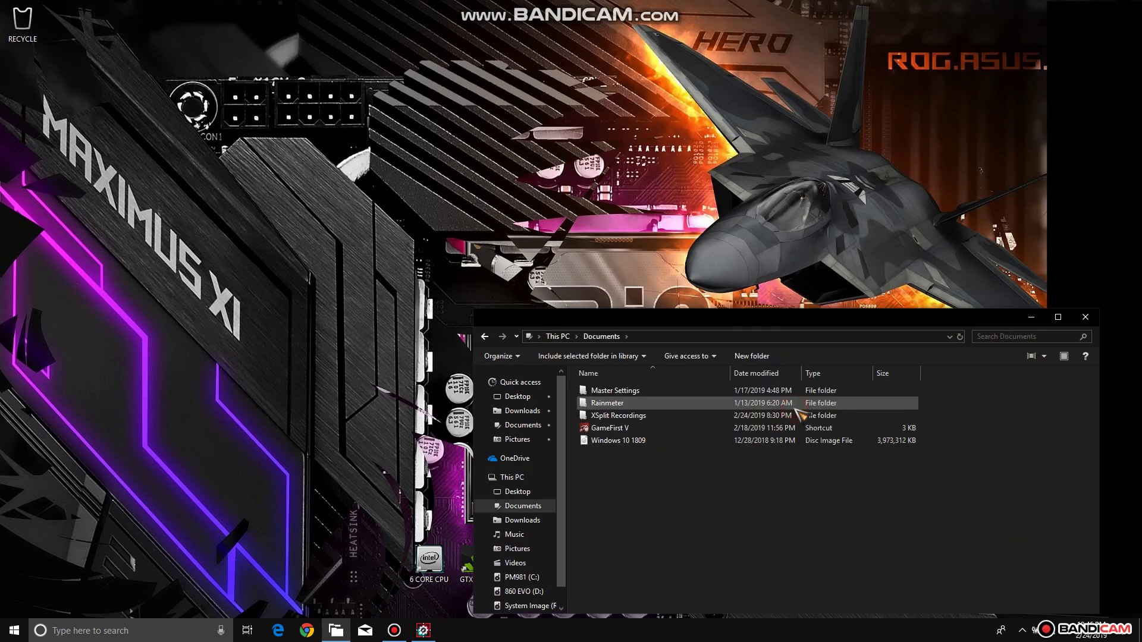
{"action": "mouse_move", "coordinate": [616, 440]}
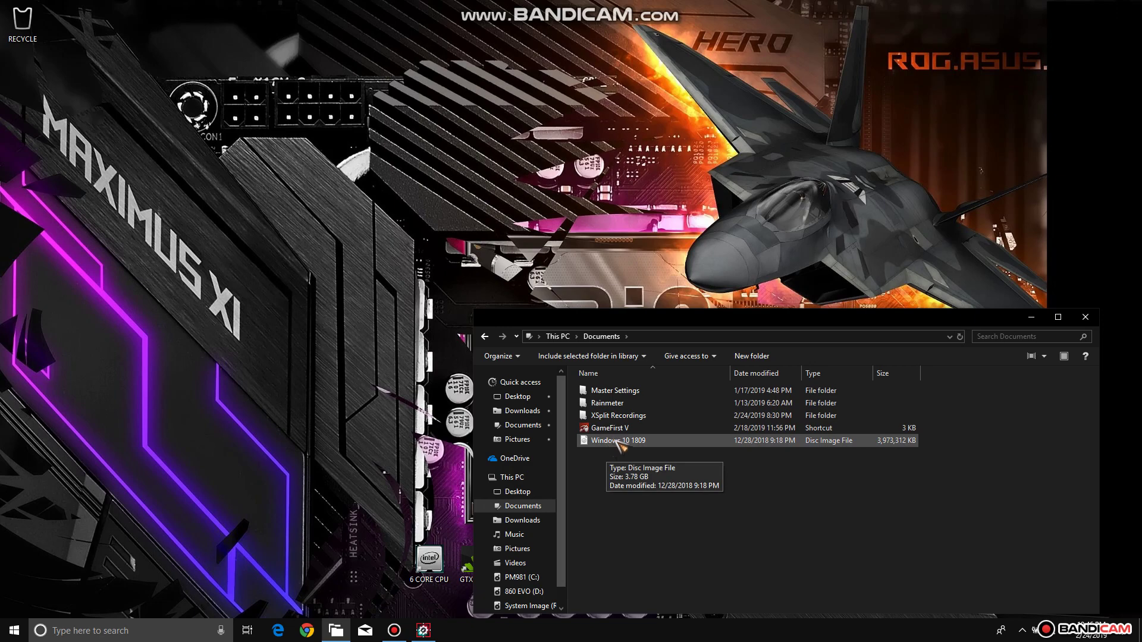
{"action": "right_click", "coordinate": [618, 441]}
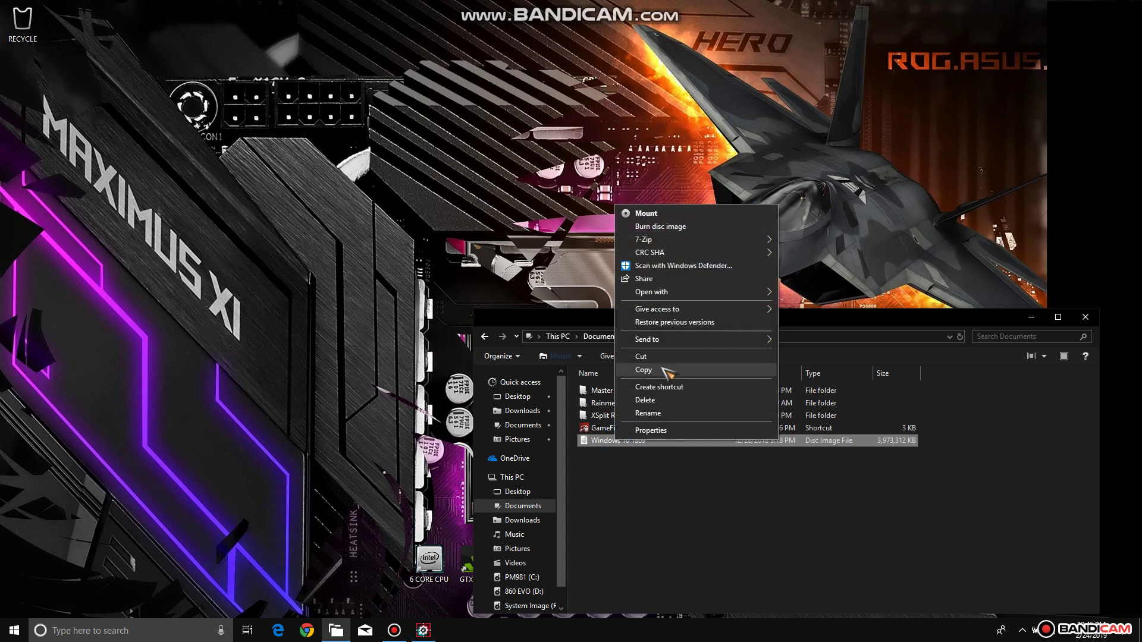
- Copy the Windows 10 1809 disc image and paste it onto the desktop
{"action": "left_click", "coordinate": [672, 369]}
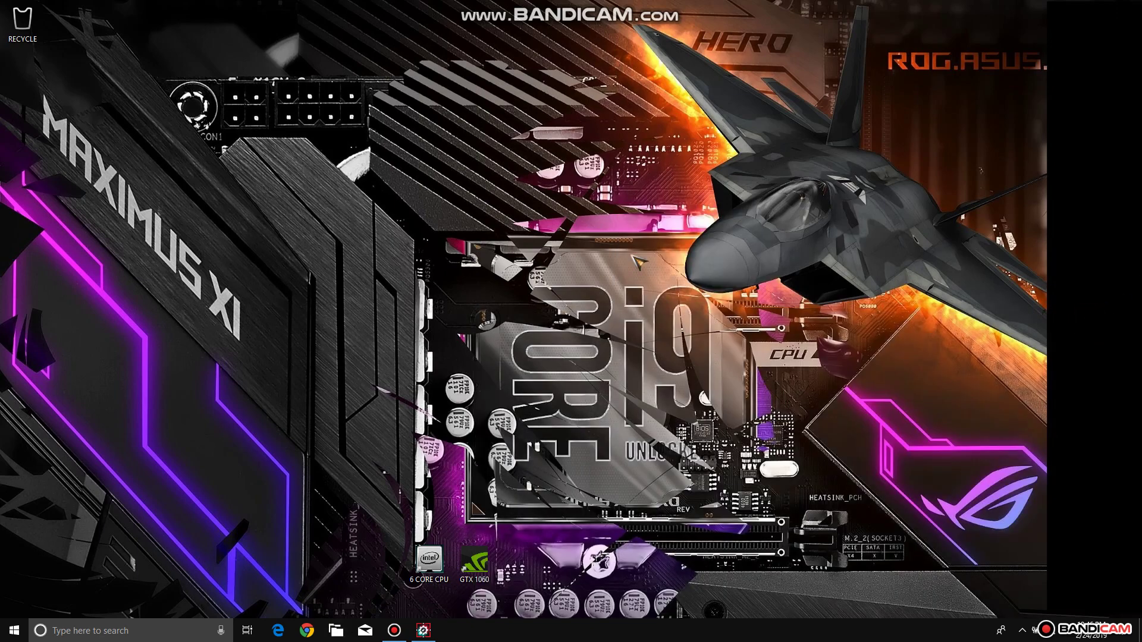
{"action": "right_click", "coordinate": [343, 220]}
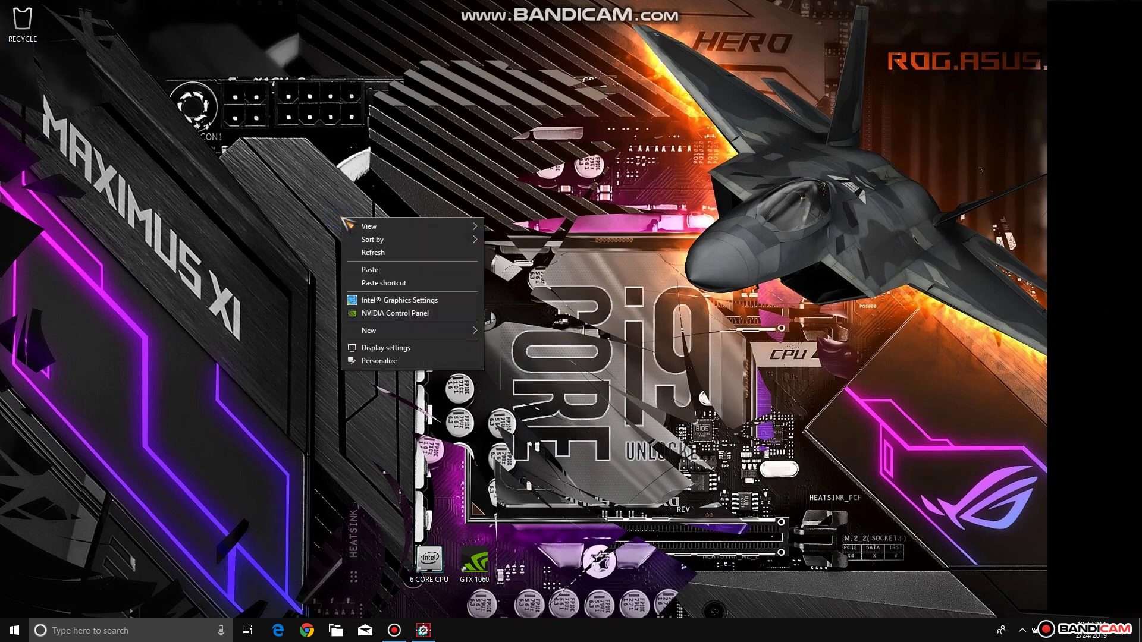
{"action": "left_click", "coordinate": [379, 271]}
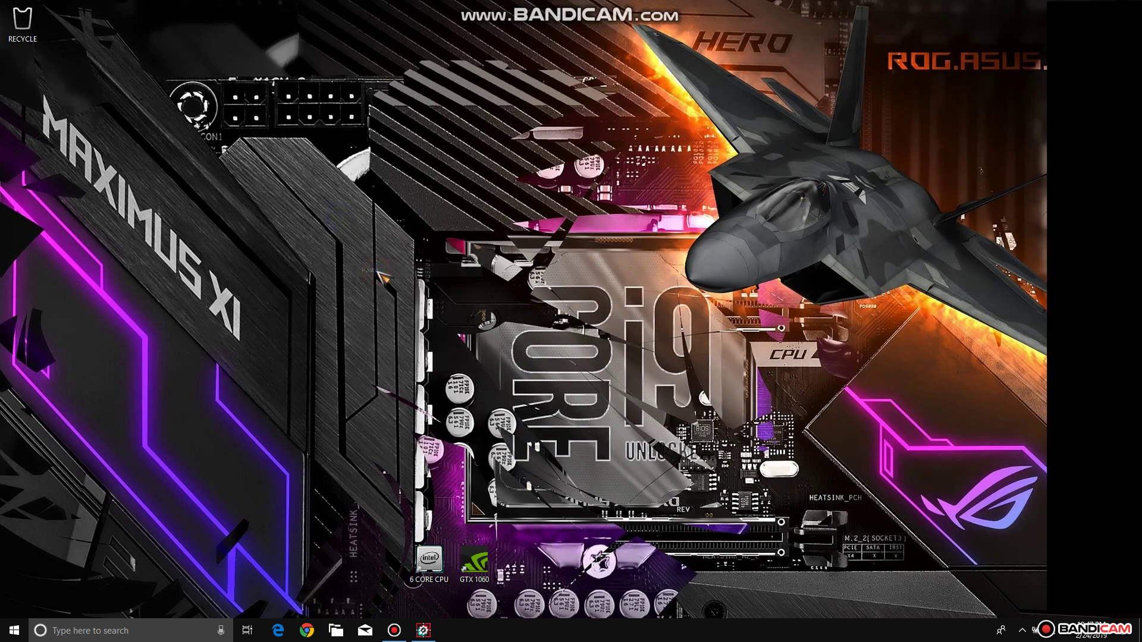